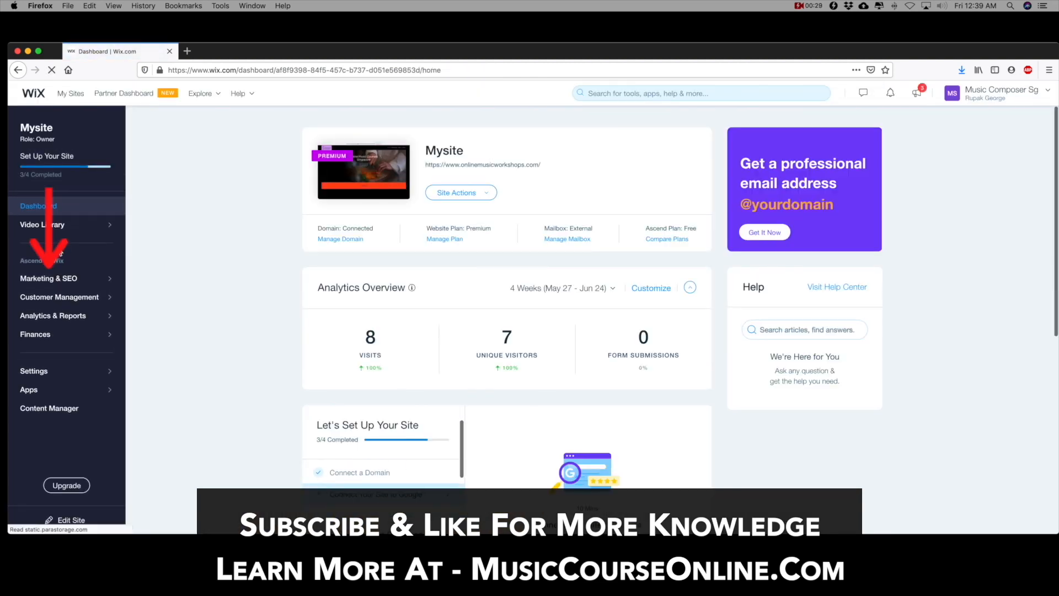
Start the Get Found on Google setup with the business name Online Music Workshops and an online-only business location
{"action": "left_click", "coordinate": [77, 265]}
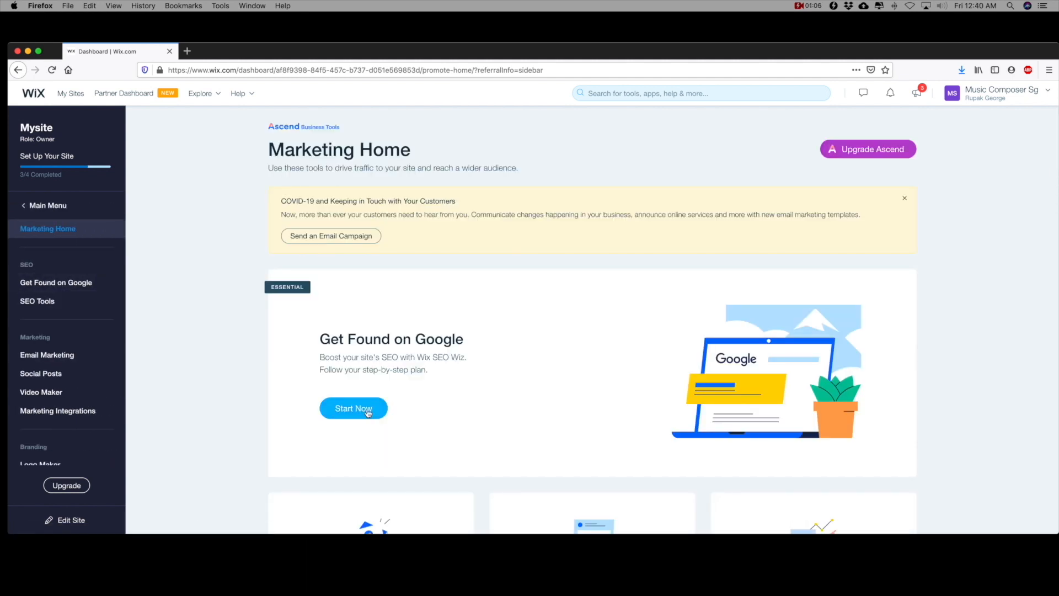
{"action": "left_click", "coordinate": [354, 408]}
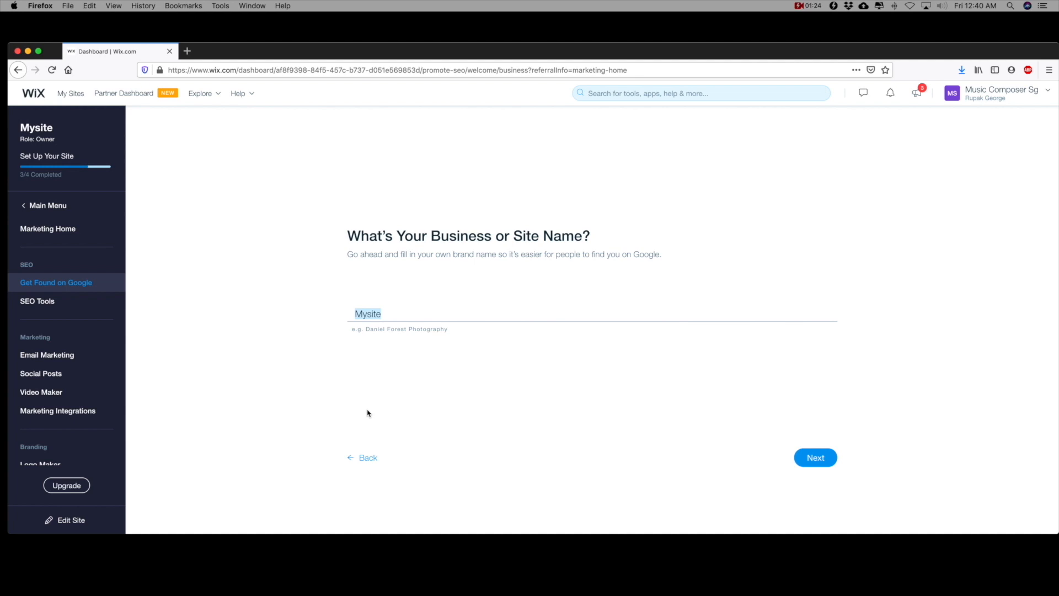
{"action": "type", "text": "Online Music Workshops"}
{"action": "left_click", "coordinate": [806, 456]}
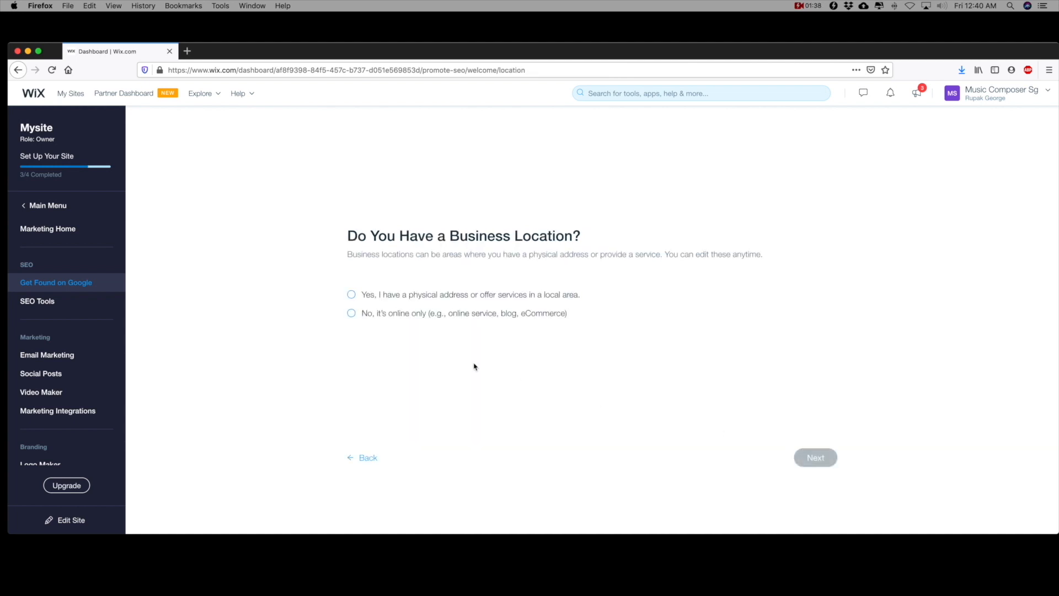
{"action": "left_click", "coordinate": [351, 314]}
{"action": "left_click", "coordinate": [816, 459]}
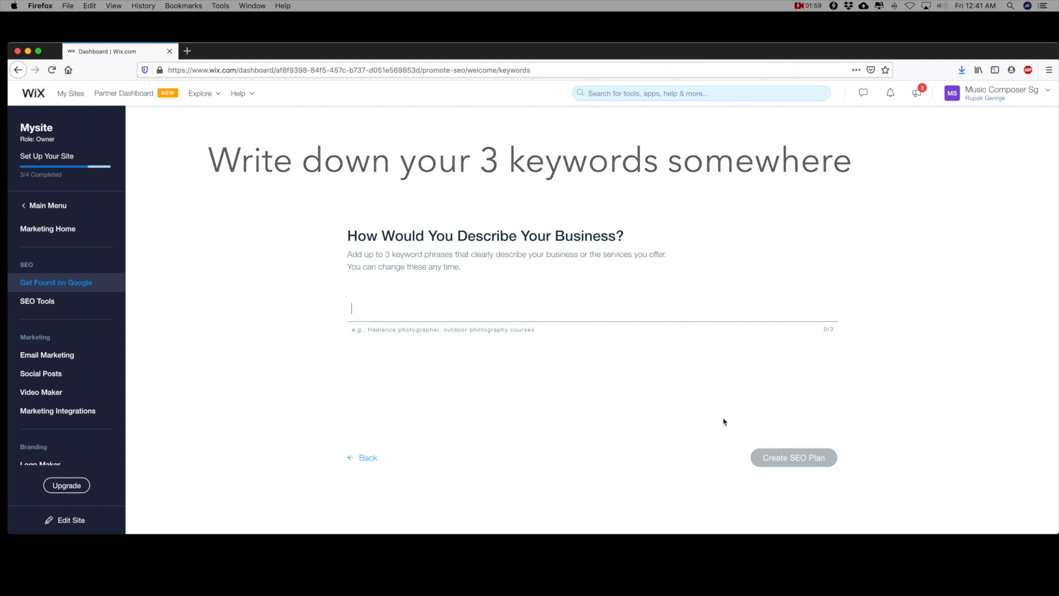
Add the keyword phrases Online Music Course, Learn Music Online and music workshop, and create the SEO plan
{"action": "type", "text": "Onl"}
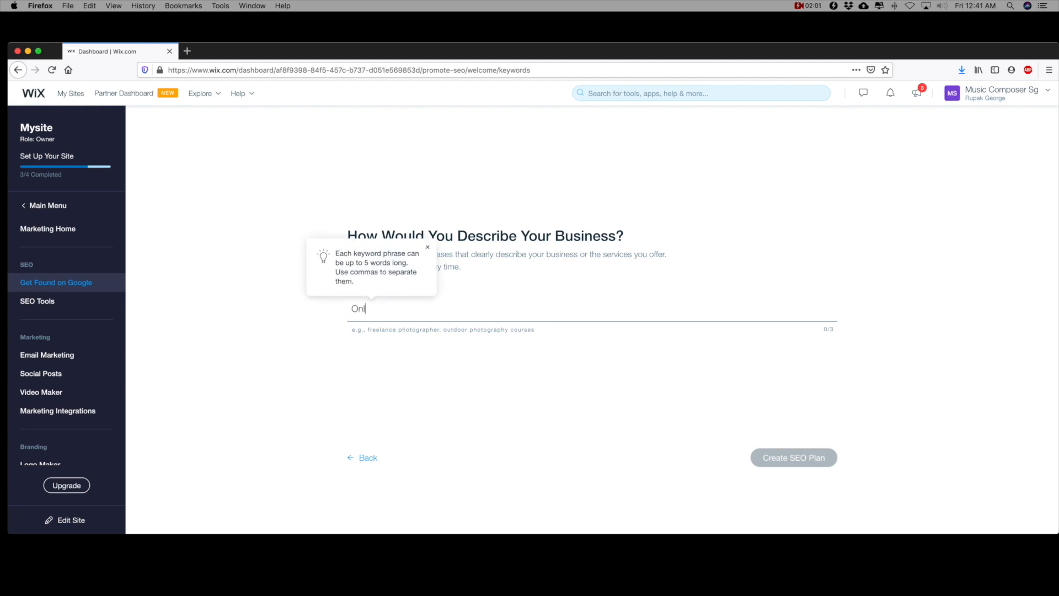
{"action": "type", "text": "ine Music Course"}
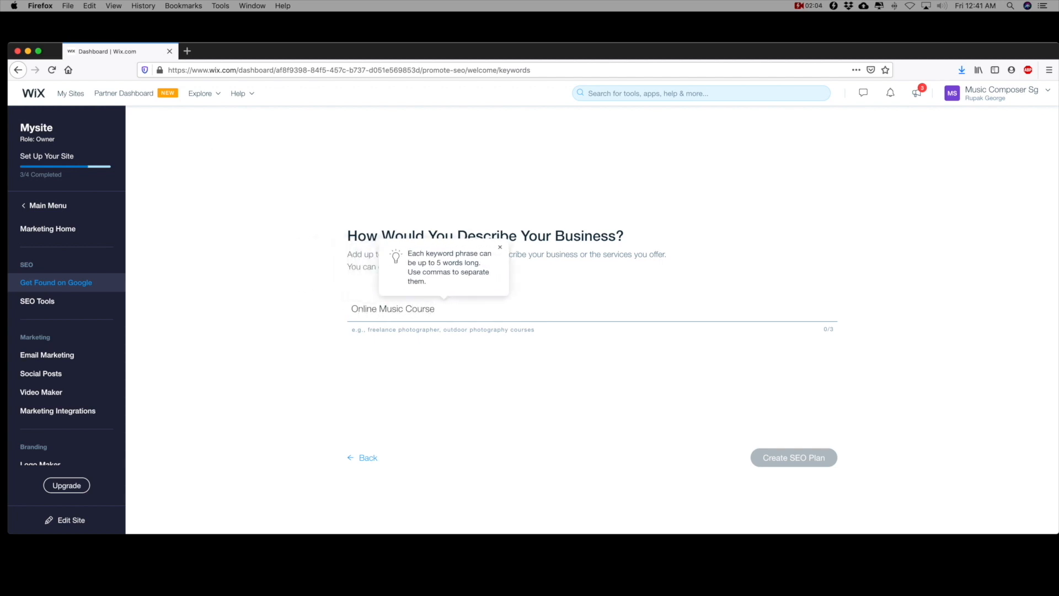
{"action": "key", "text": "Return"}
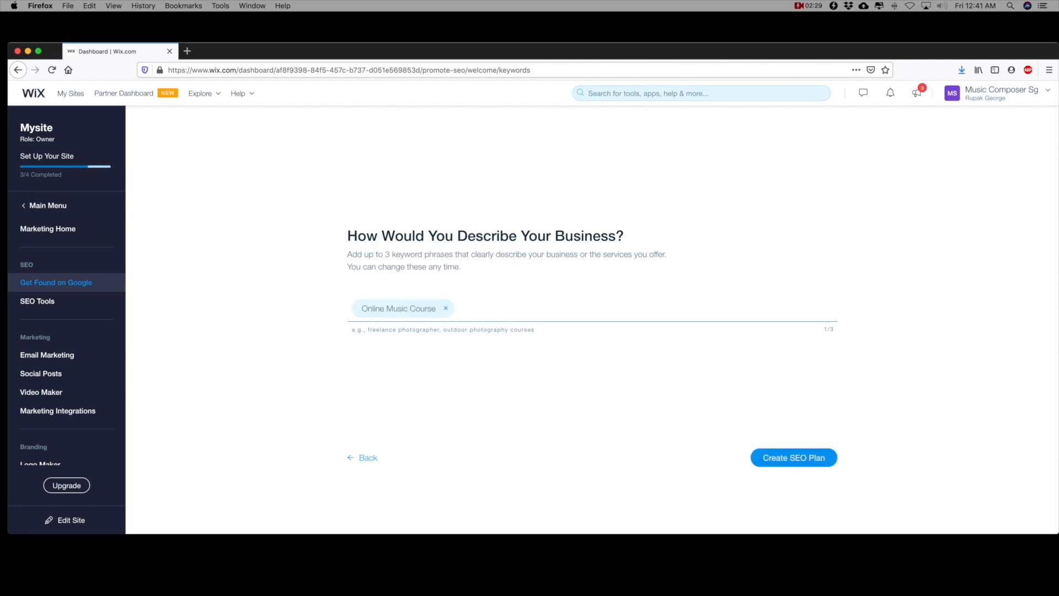
{"action": "type", "text": "Learn Music Online"}
{"action": "key", "text": "Return"}
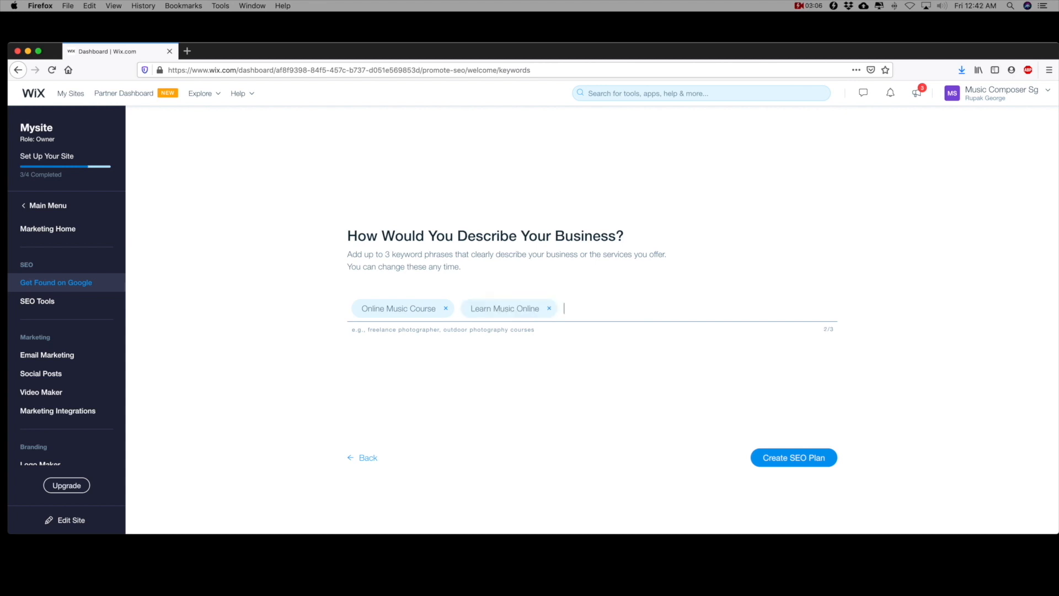
{"action": "type", "text": "music workshop"}
{"action": "key", "text": "Return"}
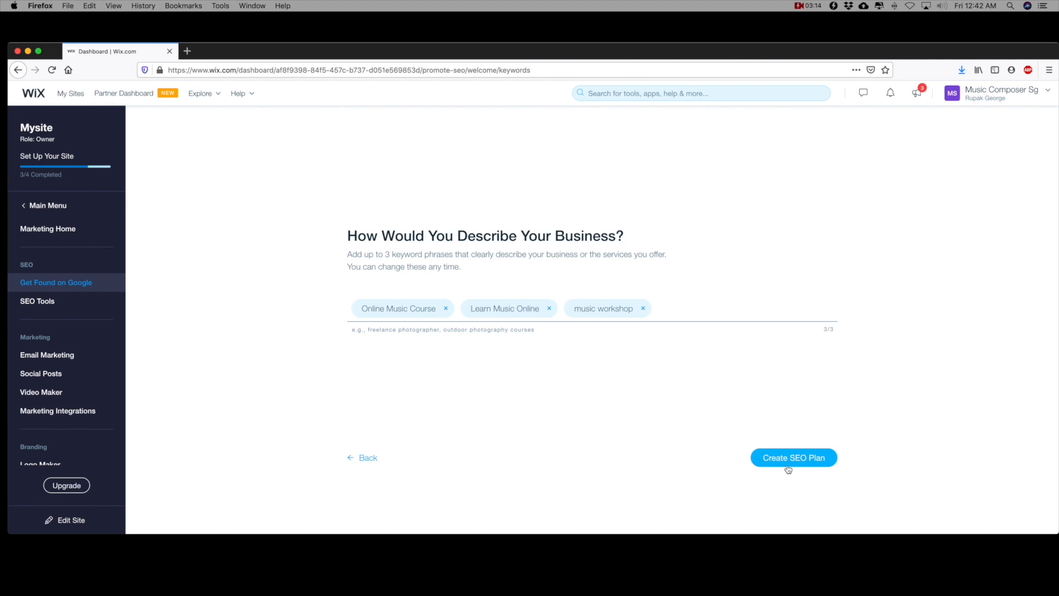
{"action": "left_click", "coordinate": [788, 463]}
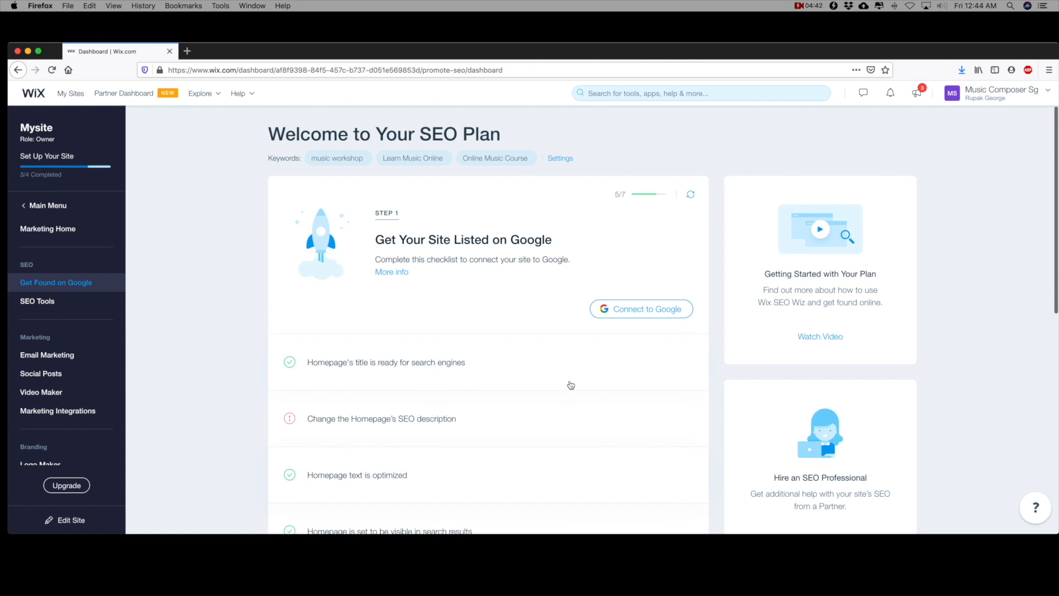
Expand the checklist task for changing the homepage's SEO description and go to the site editor from it
{"action": "scroll", "coordinate": [571, 384], "scroll_direction": "down", "scroll_amount": 1}
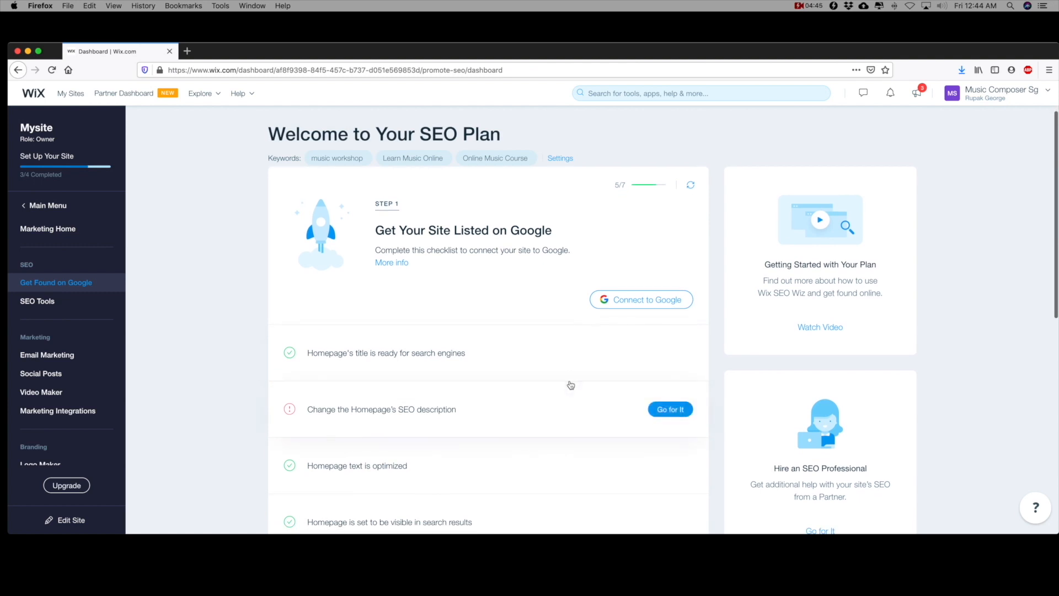
{"action": "scroll", "coordinate": [571, 385], "scroll_direction": "down", "scroll_amount": 1}
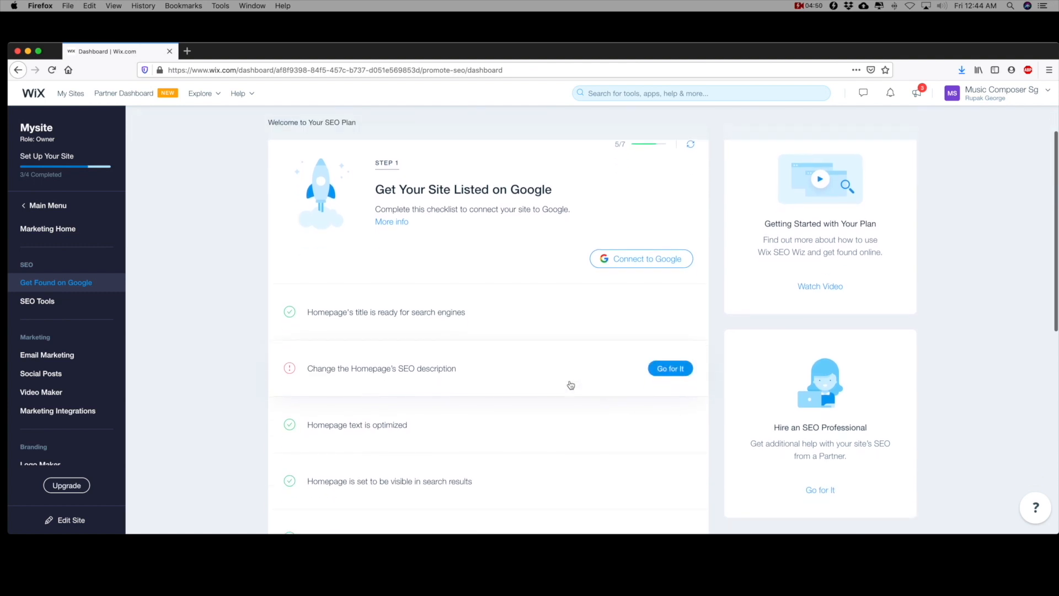
{"action": "scroll", "coordinate": [571, 385], "scroll_direction": "down", "scroll_amount": 1}
{"action": "scroll", "coordinate": [571, 385], "scroll_direction": "down", "scroll_amount": 1}
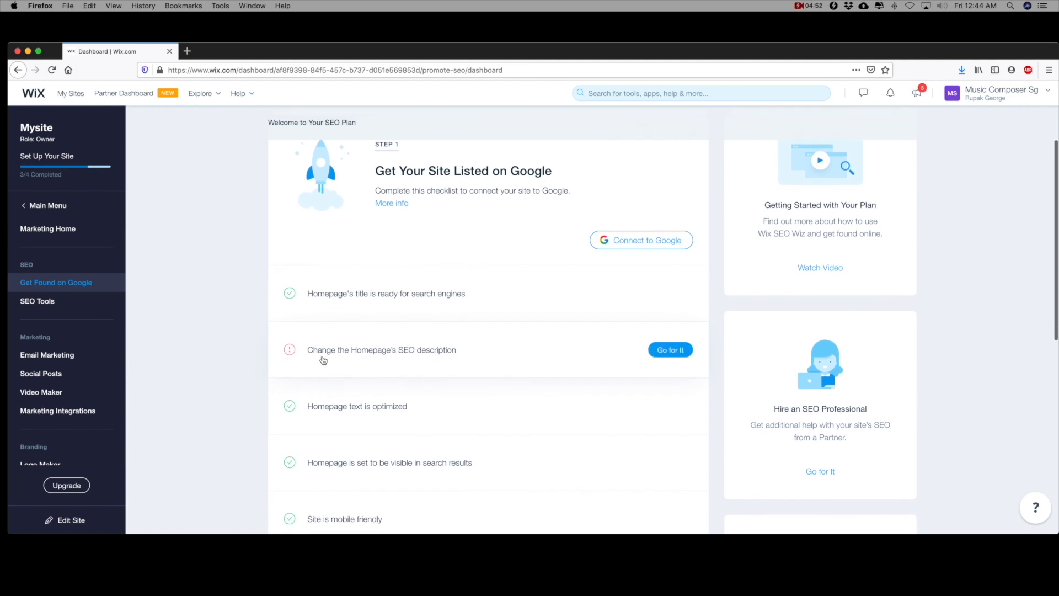
{"action": "left_click", "coordinate": [662, 350]}
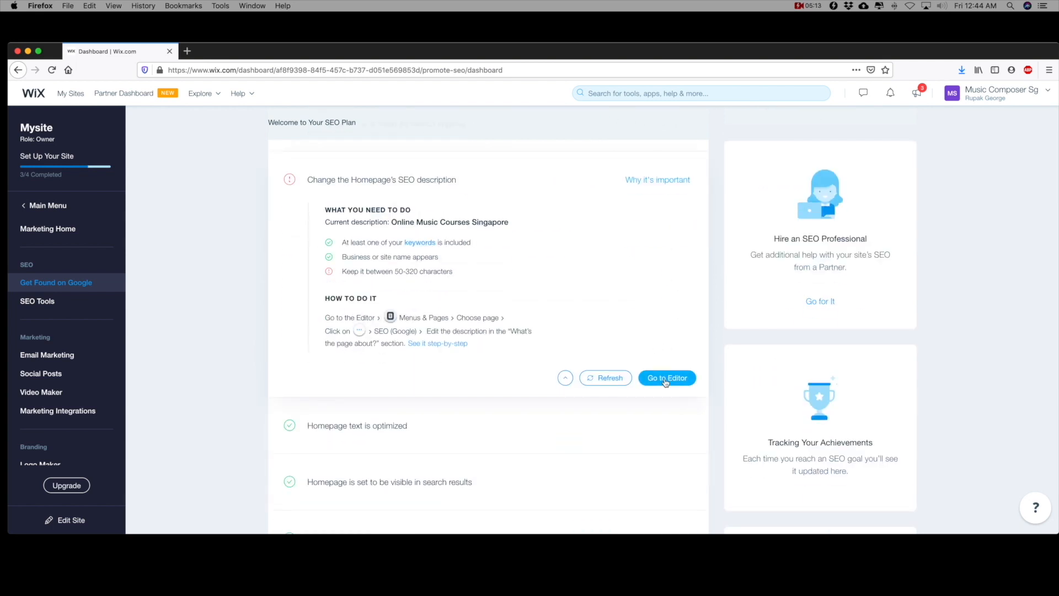
{"action": "left_click", "coordinate": [666, 380]}
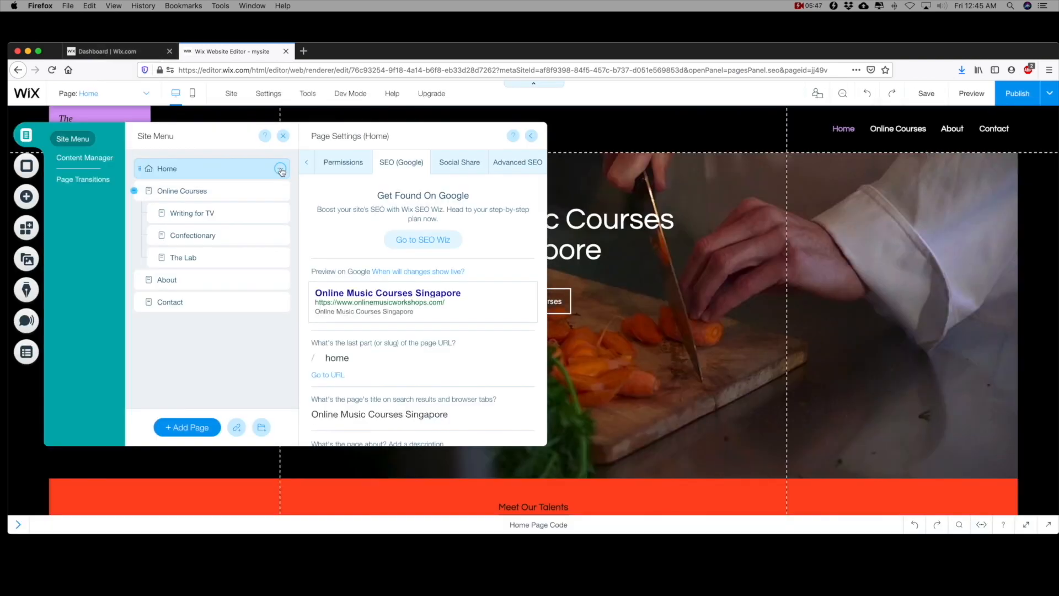
Change the Home page's SEO description to "Online Music Courses for an affordable price for anyone, anywhere, anytime."
{"action": "scroll", "coordinate": [388, 344], "scroll_direction": "down", "scroll_amount": 2}
{"action": "scroll", "coordinate": [387, 343], "scroll_direction": "down", "scroll_amount": 2}
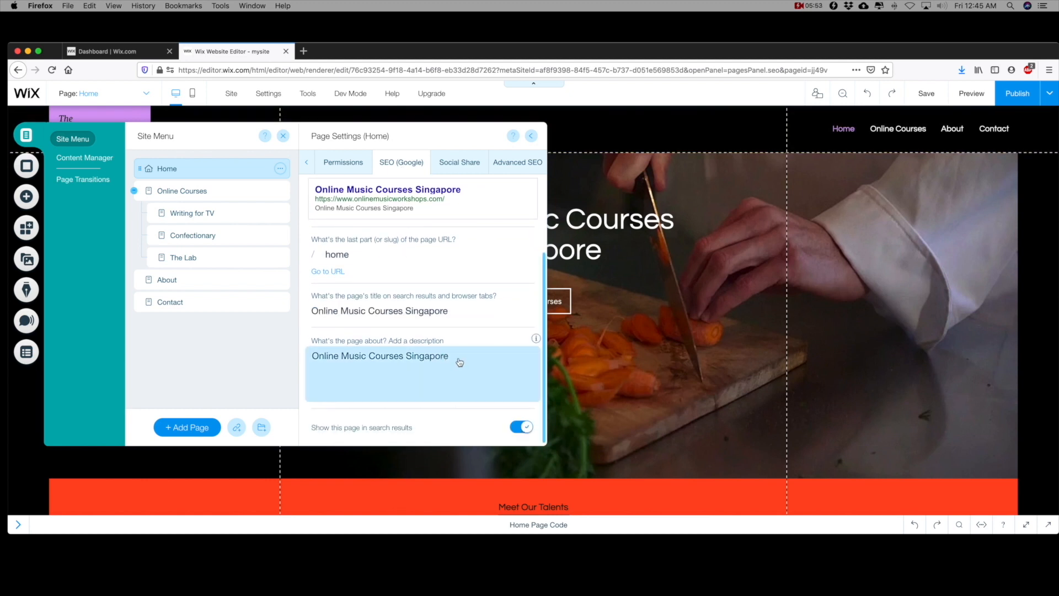
{"action": "left_click", "coordinate": [464, 356]}
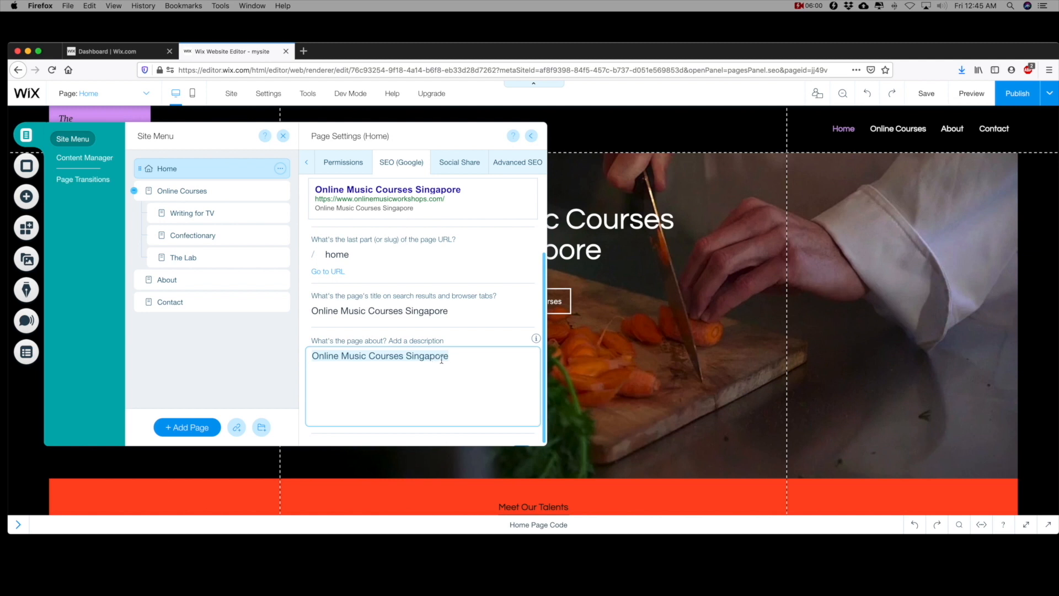
{"action": "key", "text": "Right"}
{"action": "key", "text": "BackSpace"}
{"action": "key", "text": "BackSpace"}
{"action": "key", "text": "BackSpace"}
{"action": "key", "text": "BackSpace"}
{"action": "key", "text": "BackSpace"}
{"action": "key", "text": "BackSpace"}
{"action": "key", "text": "BackSpace"}
{"action": "key", "text": "BackSpace"}
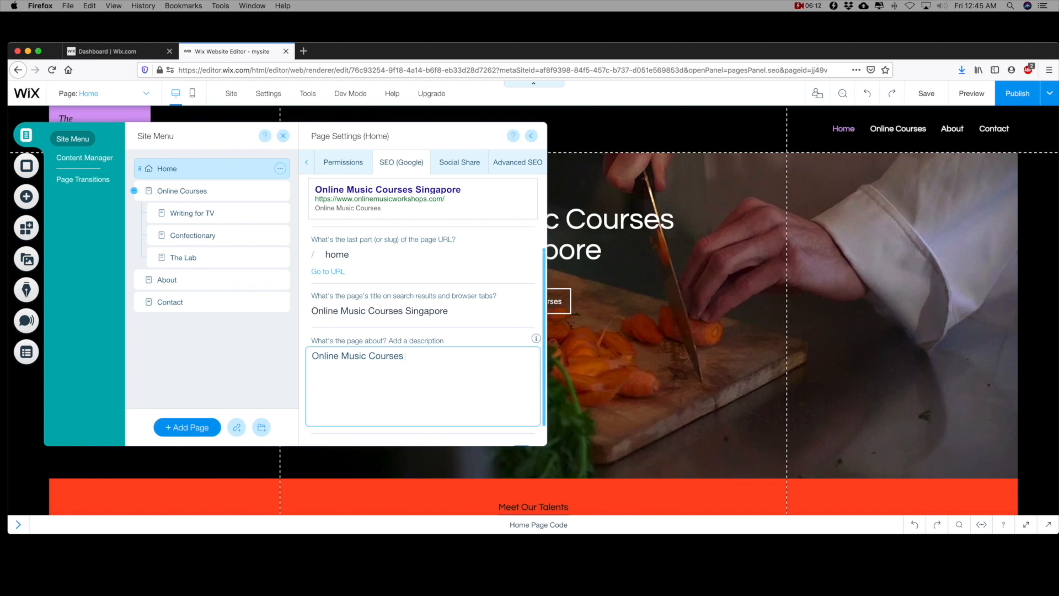
{"action": "type", "text": "for an affordable price for an"}
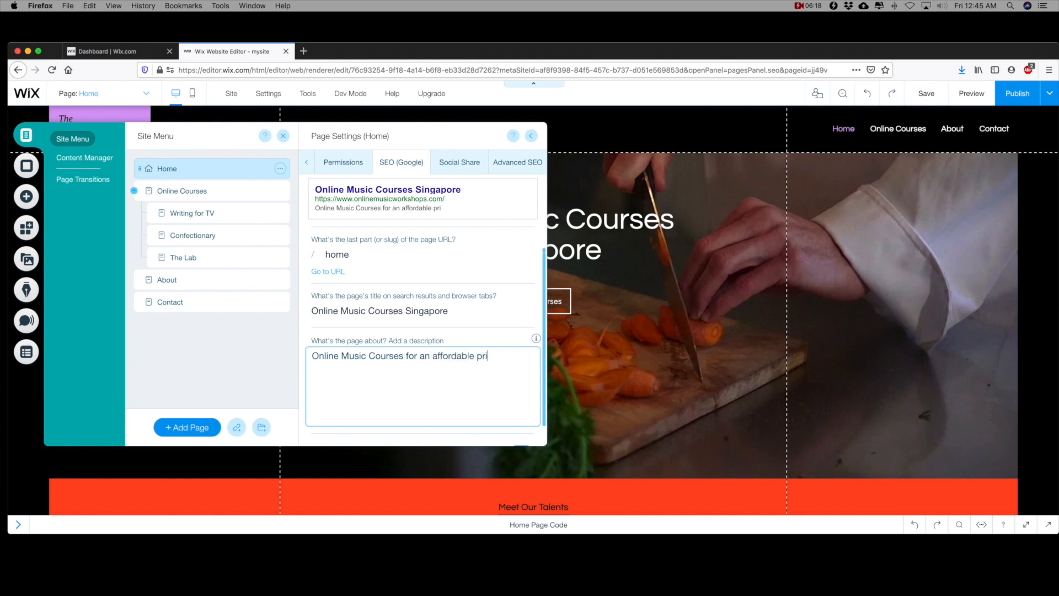
{"action": "type", "text": "yone, where"}
{"action": "key", "text": "Left"}
{"action": "key", "text": "Left"}
{"action": "key", "text": "Left"}
{"action": "key", "text": "Left"}
{"action": "key", "text": "Left"}
{"action": "type", "text": "any"}
{"action": "key", "text": "BackSpace"}
{"action": "key", "text": "BackSpace"}
{"action": "type", "text": "nywhere, anytime."}
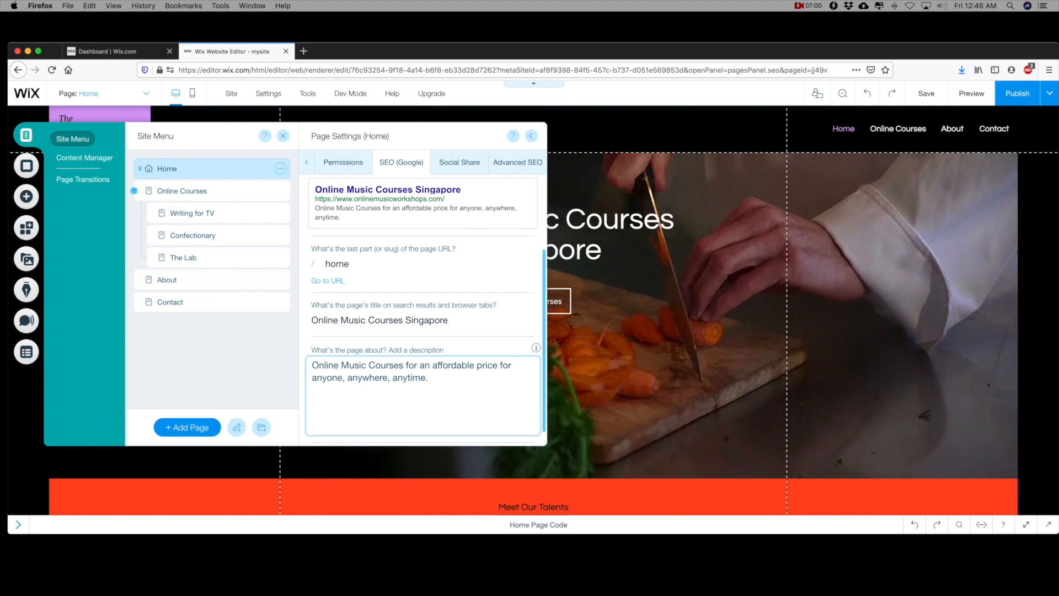
Shorten the Home page description to "Online Music Courses for anyone, anywhere, anytime."
{"action": "key", "text": "BackSpace"}
{"action": "key", "text": "BackSpace"}
{"action": "key", "text": "BackSpace"}
{"action": "key", "text": "BackSpace"}
{"action": "key", "text": "BackSpace"}
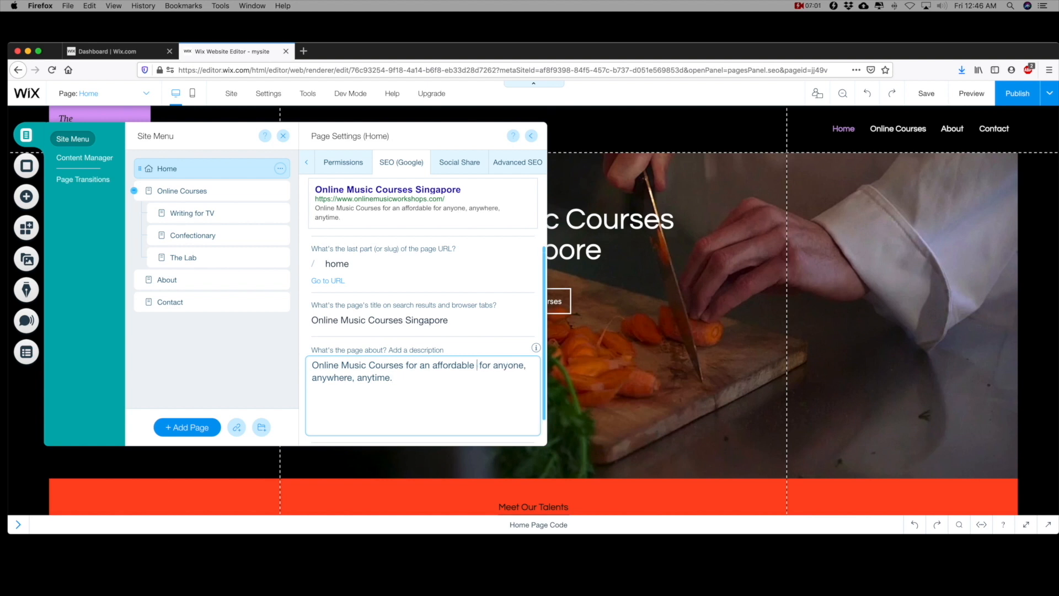
{"action": "key", "text": "BackSpace"}
{"action": "key", "text": "BackSpace"}
{"action": "key", "text": "BackSpace"}
{"action": "key", "text": "BackSpace"}
{"action": "key", "text": "BackSpace"}
{"action": "key", "text": "BackSpace"}
{"action": "key", "text": "BackSpace"}
{"action": "key", "text": "BackSpace"}
{"action": "key", "text": "BackSpace"}
{"action": "key", "text": "BackSpace"}
{"action": "key", "text": "BackSpace"}
{"action": "key", "text": "BackSpace"}
{"action": "key", "text": "BackSpace"}
{"action": "key", "text": "BackSpace"}
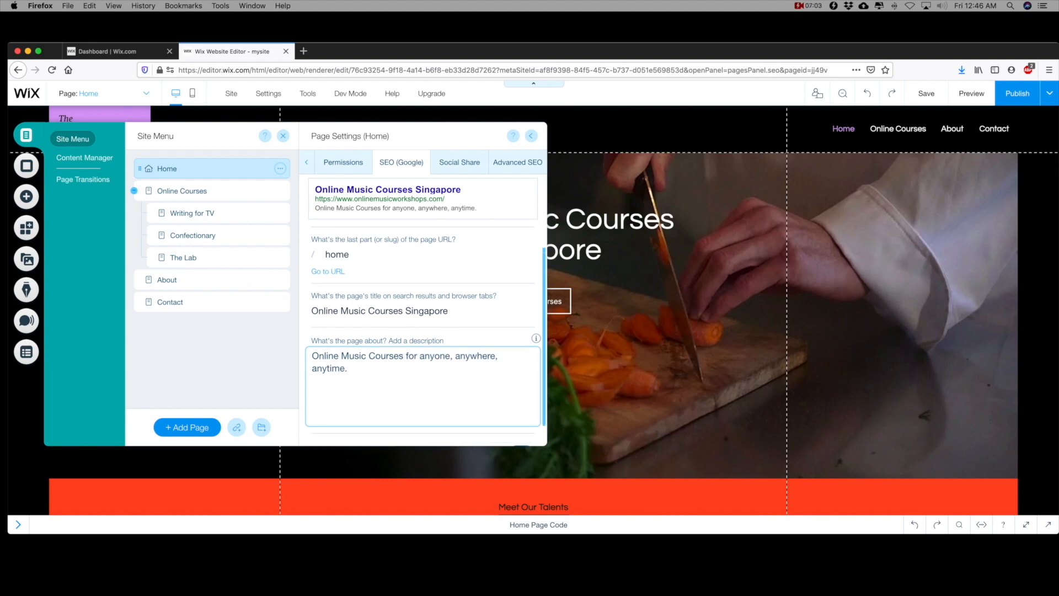
Append "Learn music online for an affordable price with one of our easy to learn courses" to the Home page description
{"action": "type", "text": "Learn music online,"}
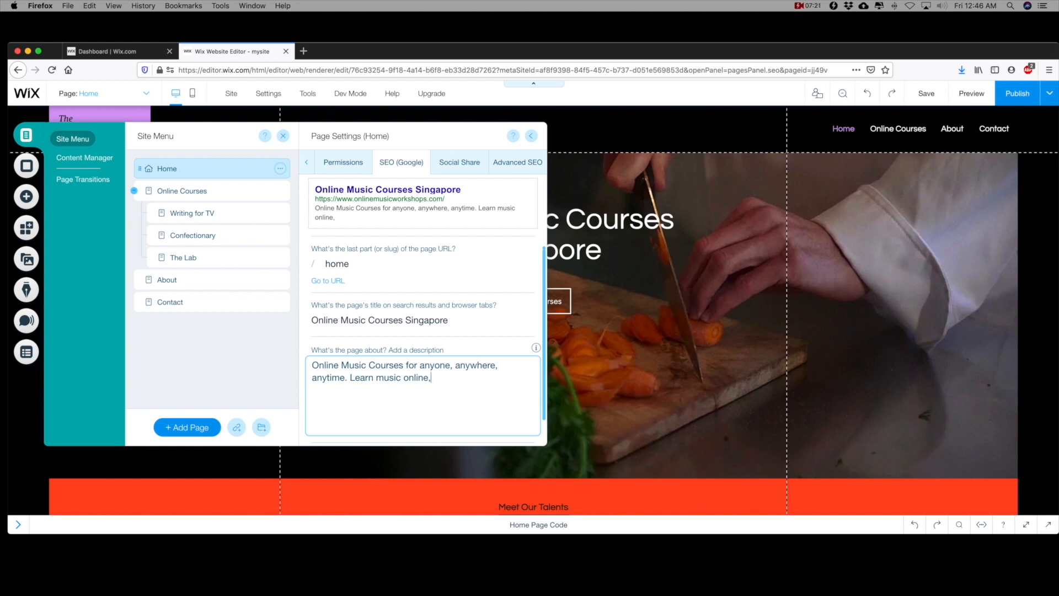
{"action": "key", "text": "BackSpace"}
{"action": "type", "text": "for an affordable price"}
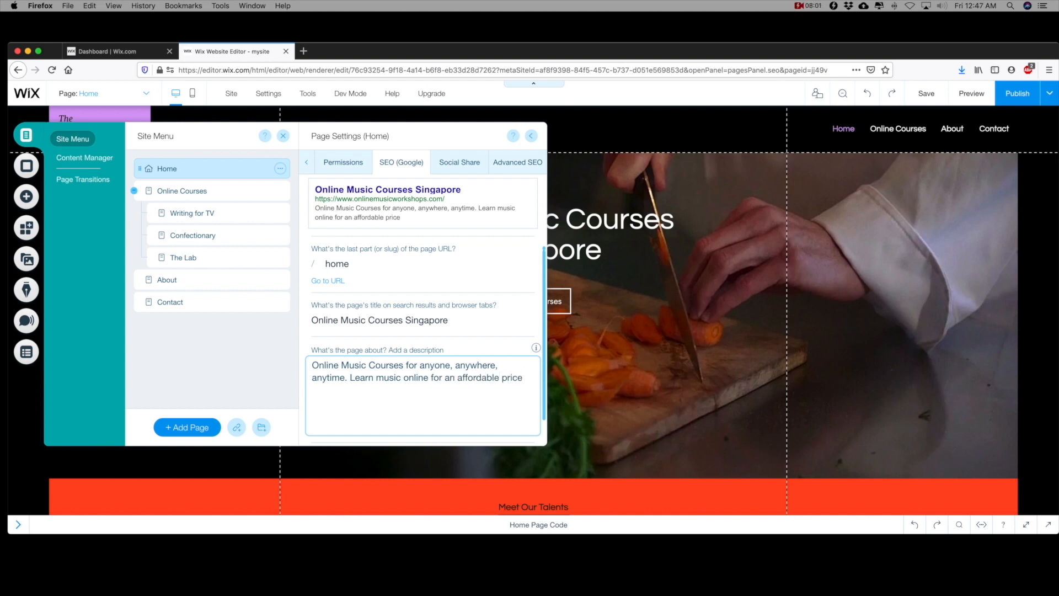
{"action": "type", "text": " with one of our easy to learn courses"}
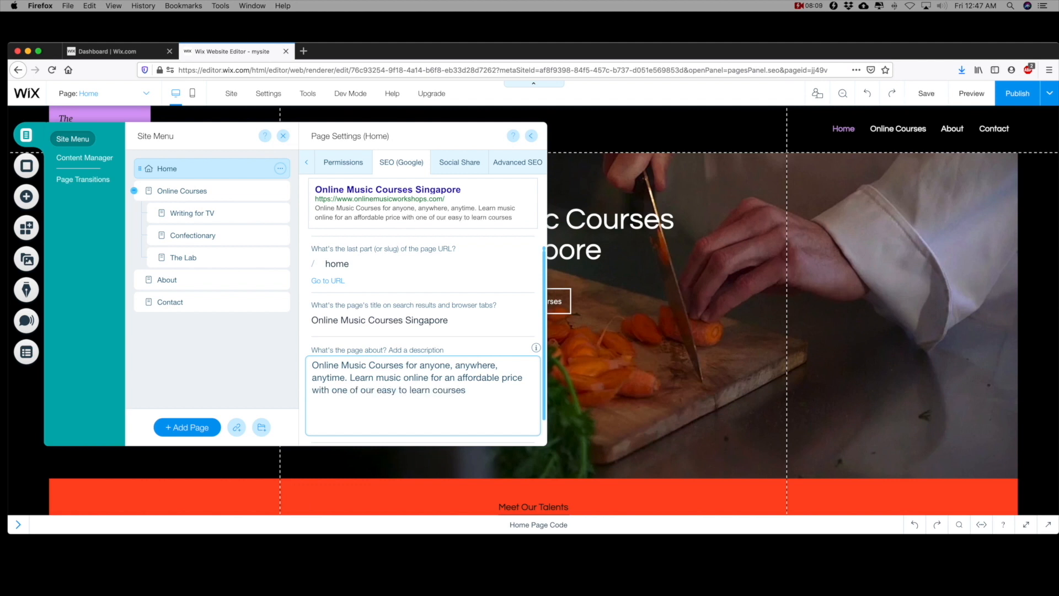
Replace the description's final word with "music workshops." and make "music courses" lowercase in its opening phrase
{"action": "key", "text": "BackSpace"}
{"action": "key", "text": "BackSpace"}
{"action": "key", "text": "BackSpace"}
{"action": "key", "text": "BackSpace"}
{"action": "key", "text": "BackSpace"}
{"action": "key", "text": "BackSpace"}
{"action": "key", "text": "BackSpace"}
{"action": "type", "text": "music workshops."}
{"action": "key", "text": "Delete"}
{"action": "type", "text": "m"}
{"action": "key", "text": "Delete"}
{"action": "type", "text": "c"}
Remove "Singapore" from the Home page's title for search results and browser tabs
{"action": "left_click", "coordinate": [407, 320]}
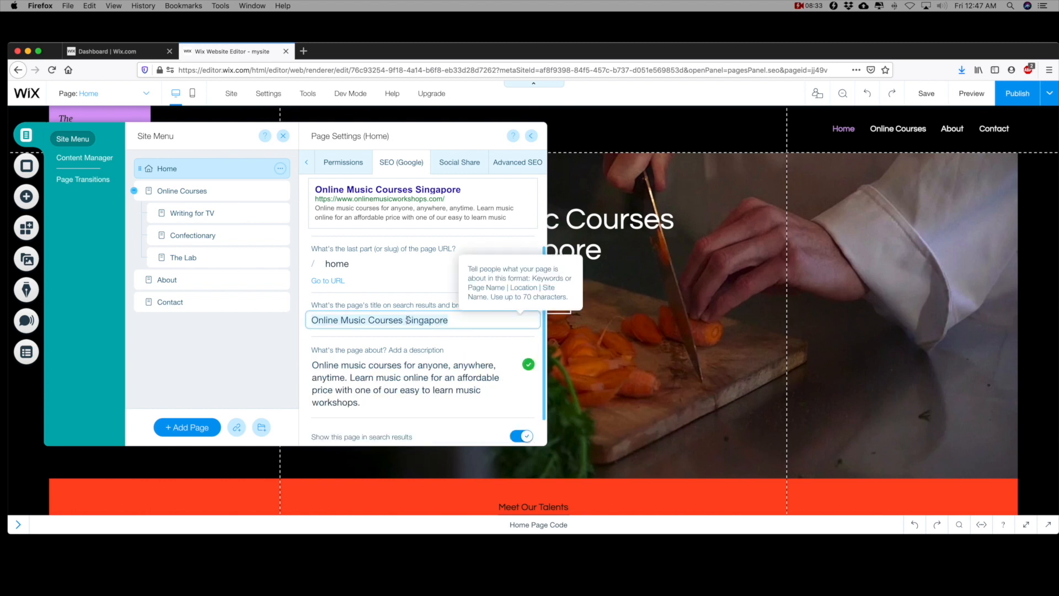
{"action": "key", "text": "BackSpace"}
{"action": "key", "text": "BackSpace"}
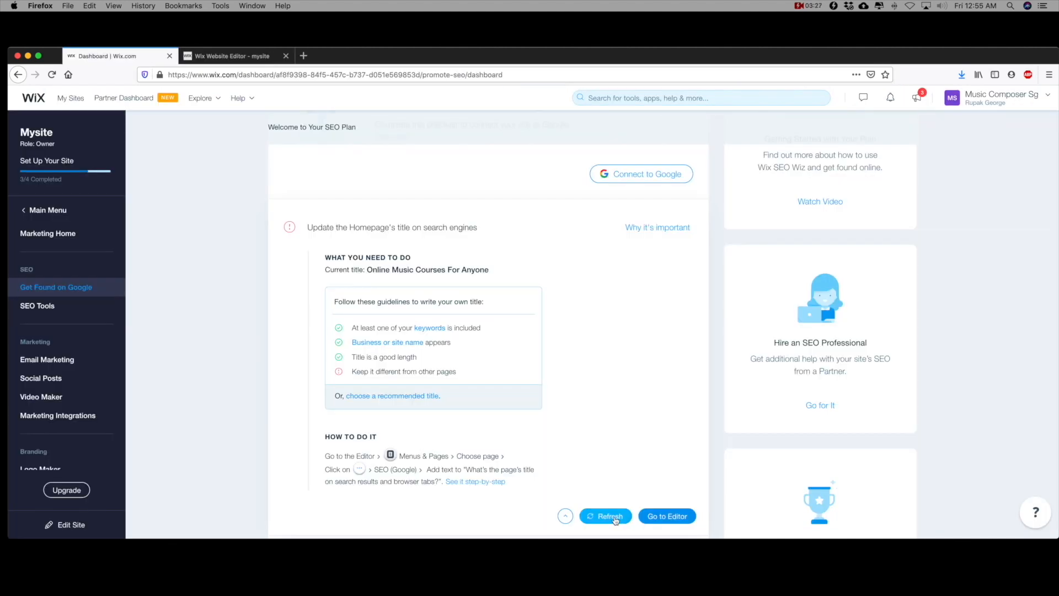
Refresh the homepage title check and connect the site to Google Search Console, allowing Wix access to the site's Google account
{"action": "left_click", "coordinate": [612, 517]}
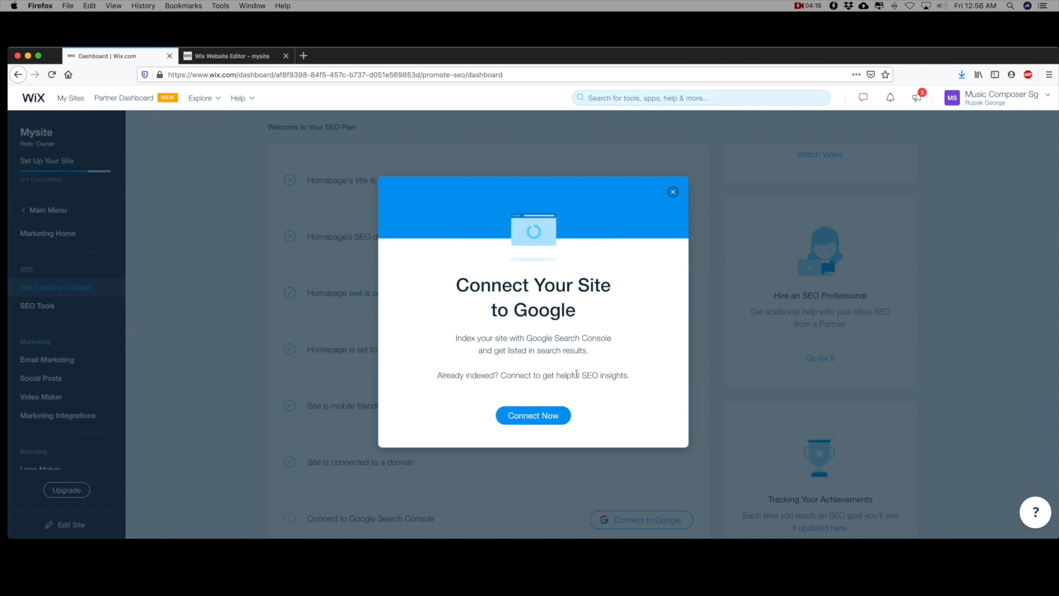
{"action": "left_click", "coordinate": [515, 415]}
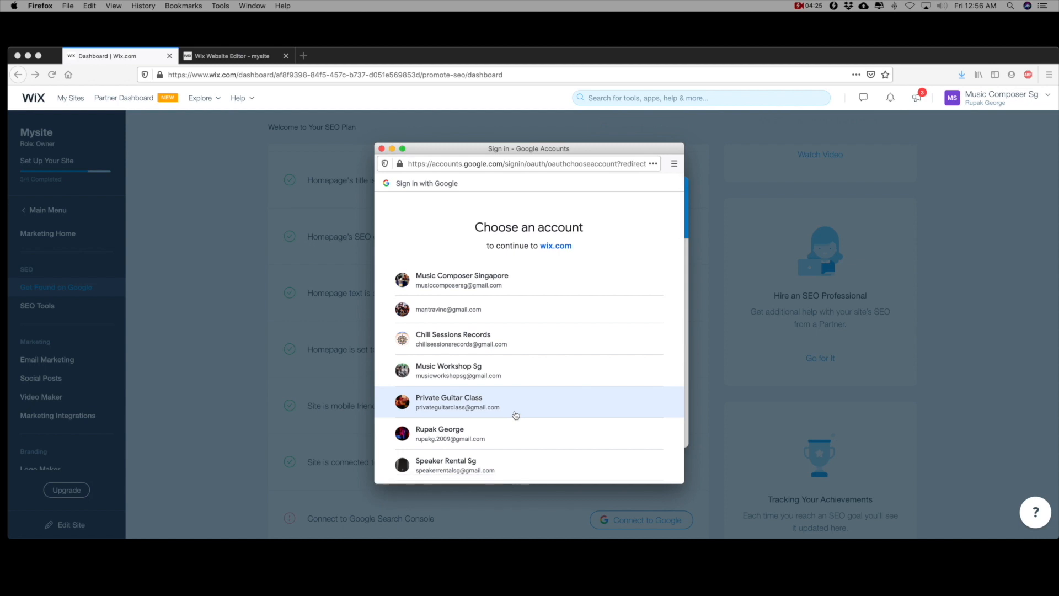
{"action": "scroll", "coordinate": [516, 415], "scroll_direction": "down", "scroll_amount": 5}
{"action": "left_click", "coordinate": [514, 445]}
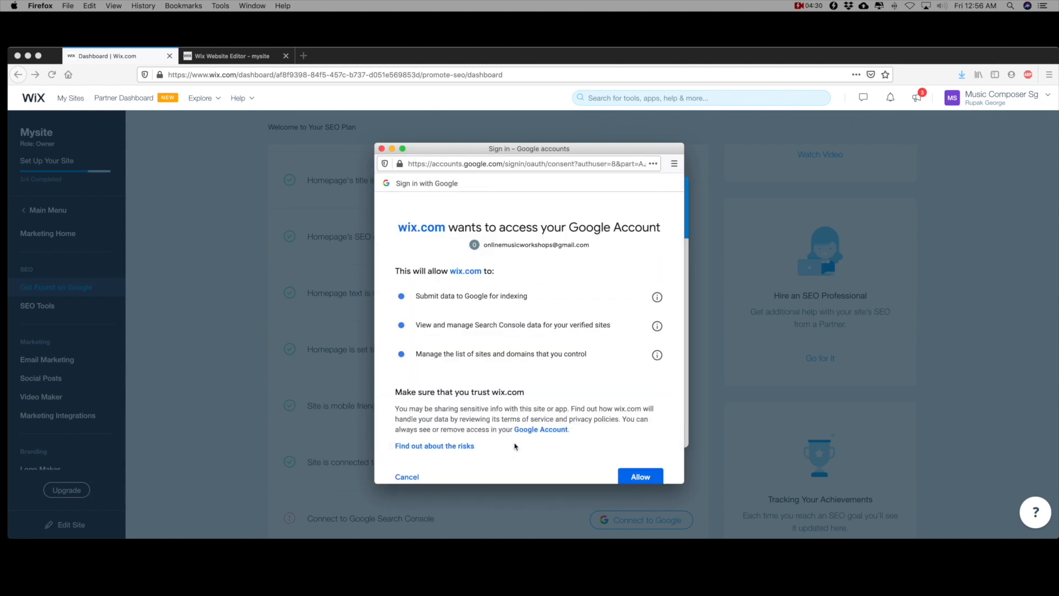
{"action": "scroll", "coordinate": [525, 446], "scroll_direction": "down", "scroll_amount": 2}
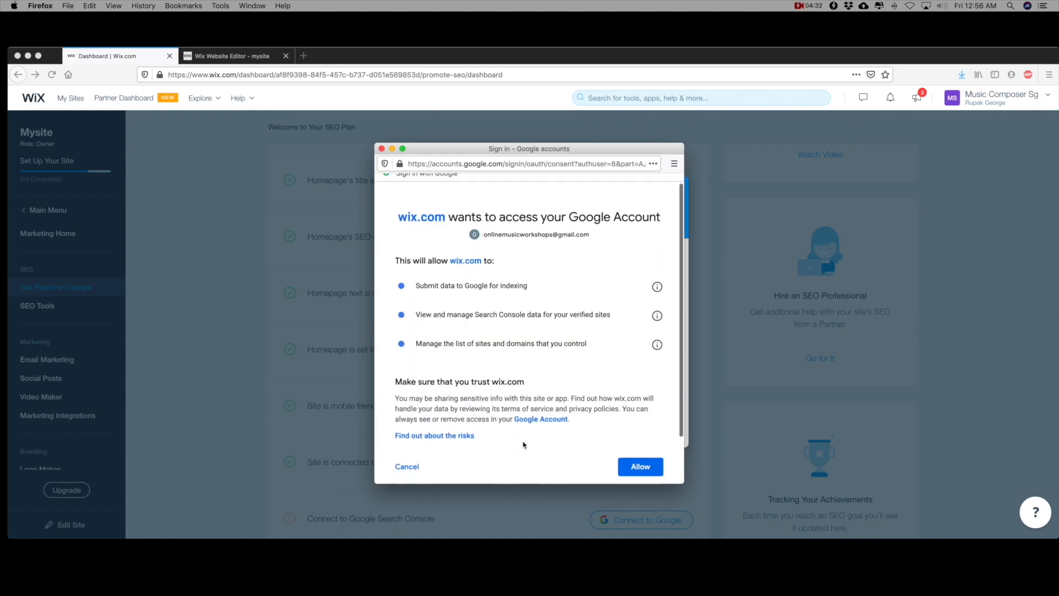
{"action": "scroll", "coordinate": [552, 443], "scroll_direction": "down", "scroll_amount": 2}
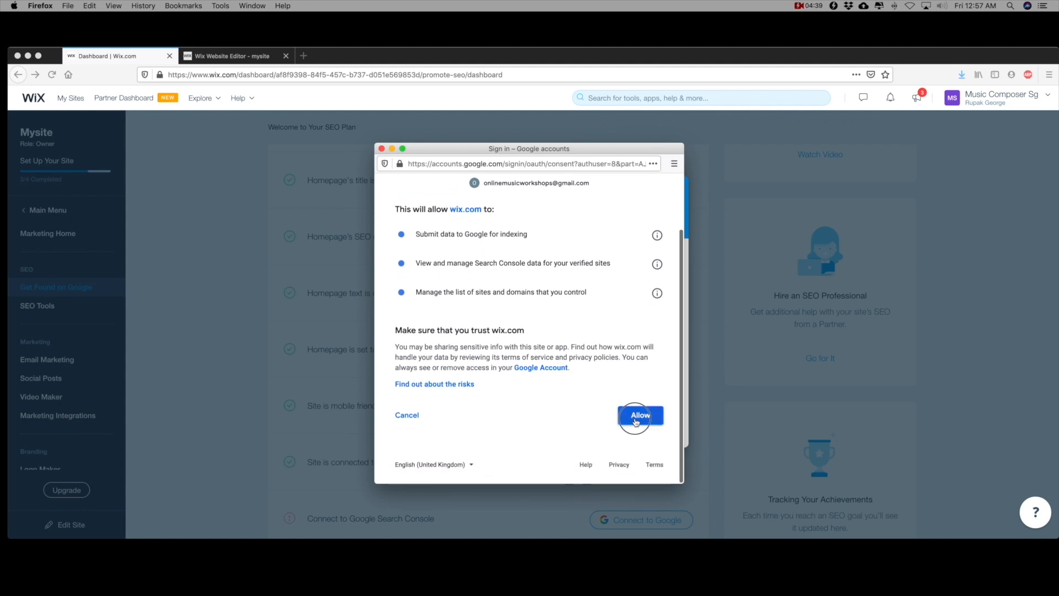
{"action": "left_click", "coordinate": [637, 421]}
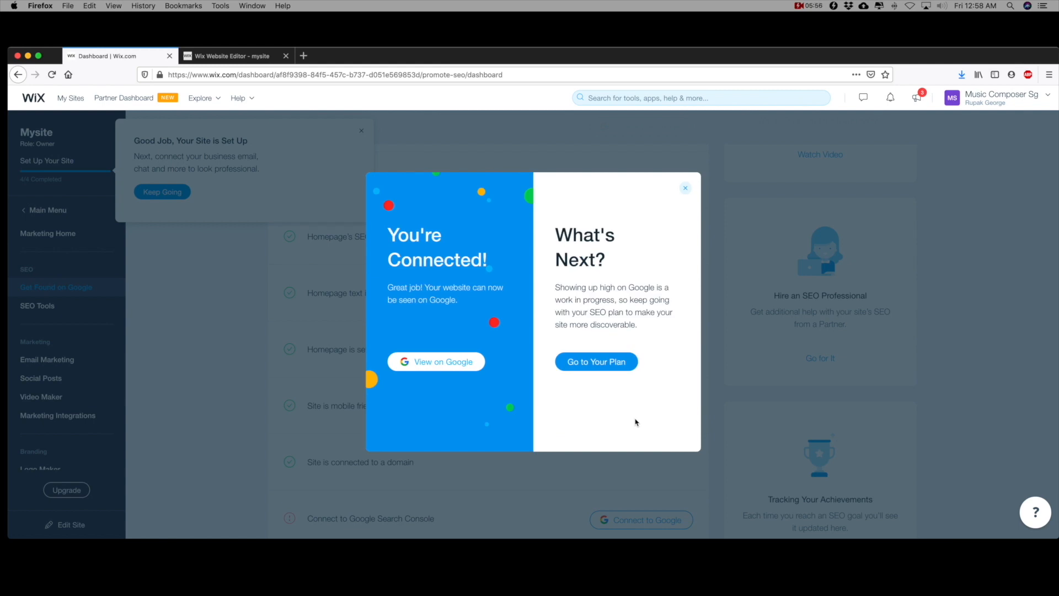
View the site's listing on Google and return to the Wix SEO plan dashboard
{"action": "left_click", "coordinate": [443, 365]}
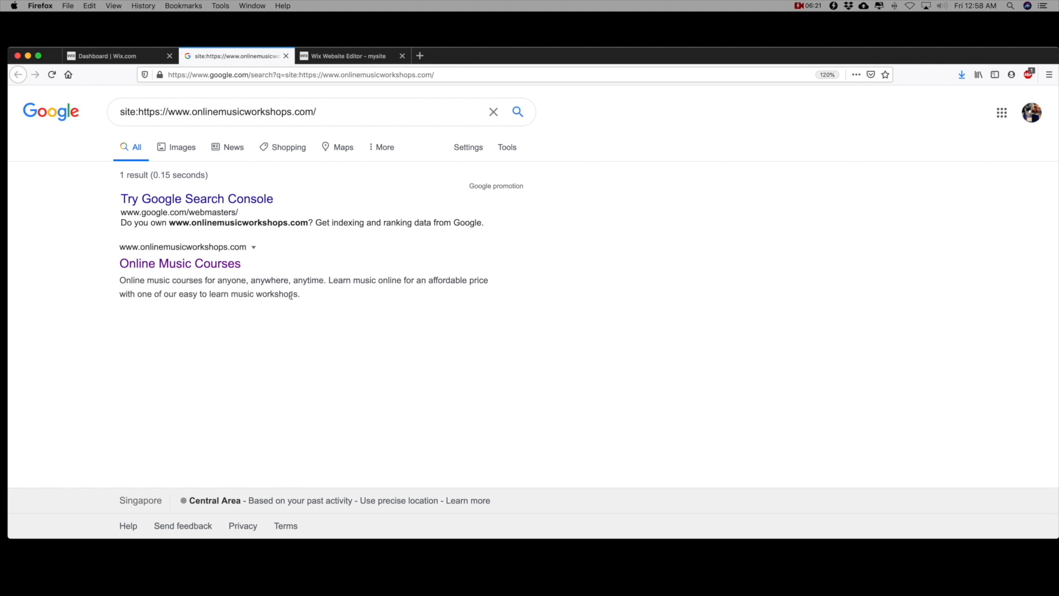
{"action": "left_click", "coordinate": [105, 56]}
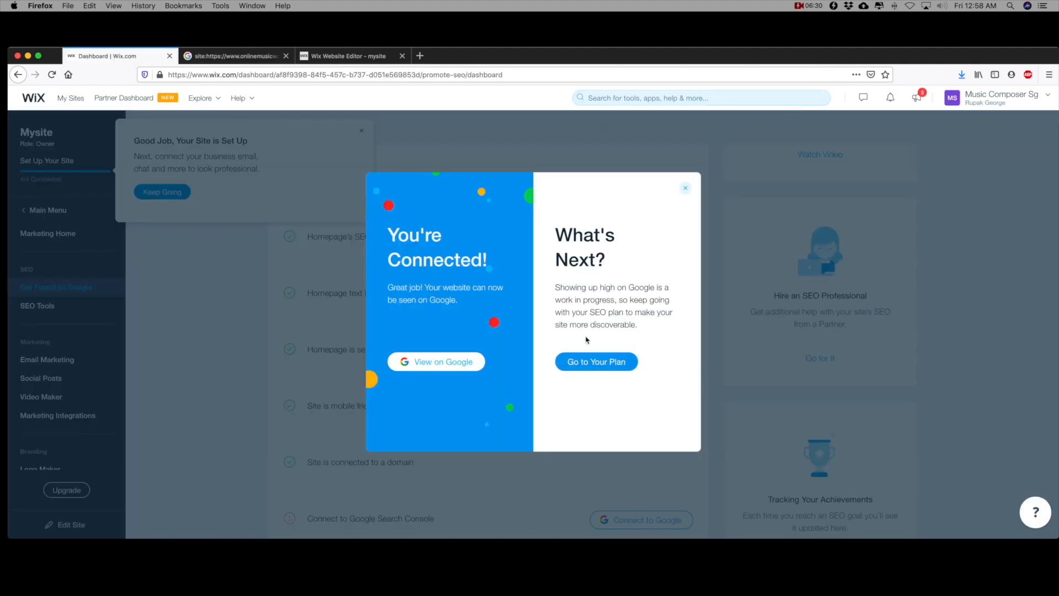